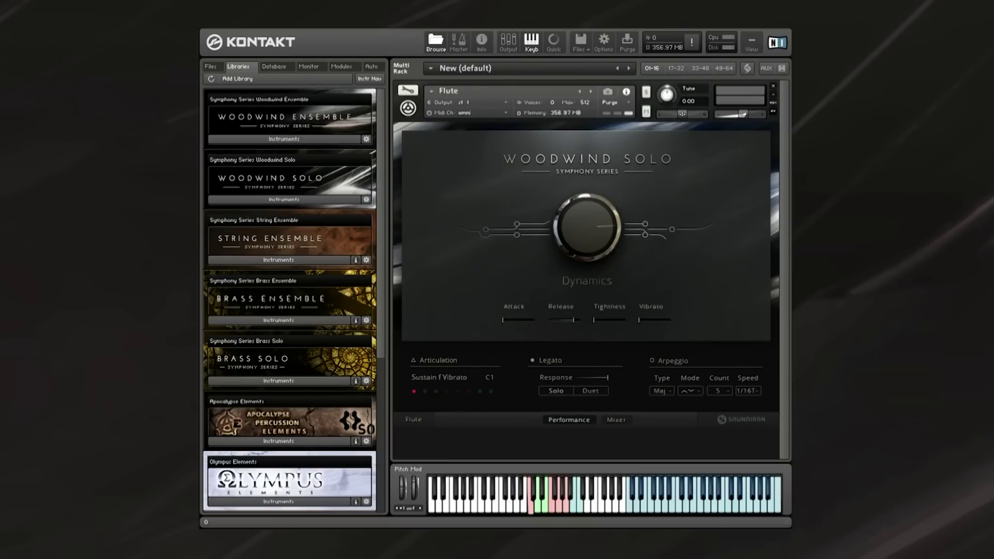
Open the flute's Microphone Mixer page showing the Close, Mid, Far and Stereo mic faders.
{"action": "left_click", "coordinate": [615, 420]}
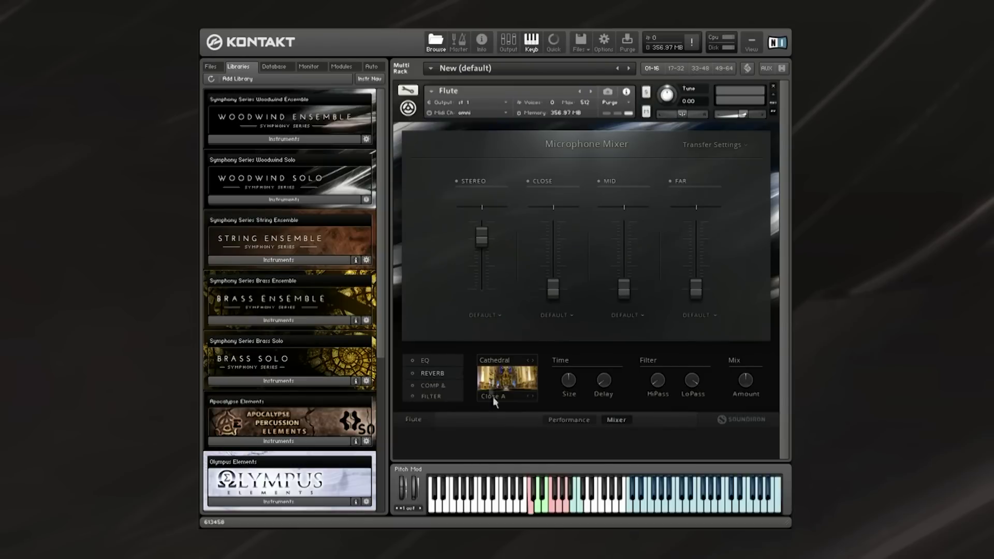
Back on the Performance page, turn Dynamics to about 60% and set legato to Solo.
{"action": "left_click", "coordinate": [569, 419]}
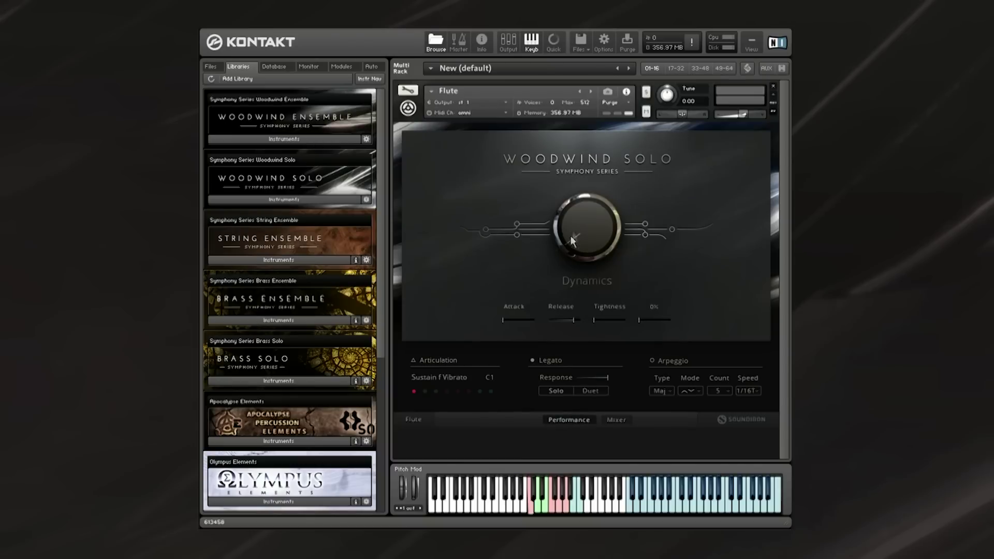
{"action": "mouse_move", "coordinate": [574, 233]}
{"action": "left_mouse_down"}
{"action": "mouse_move", "coordinate": [567, 101]}
{"action": "mouse_move", "coordinate": [579, 224]}
{"action": "left_mouse_up"}
{"action": "left_click", "coordinate": [548, 388]}
Browse the arpeggio Count, Type and Mode dropdowns, leaving the type on Maj.
{"action": "left_click", "coordinate": [724, 395]}
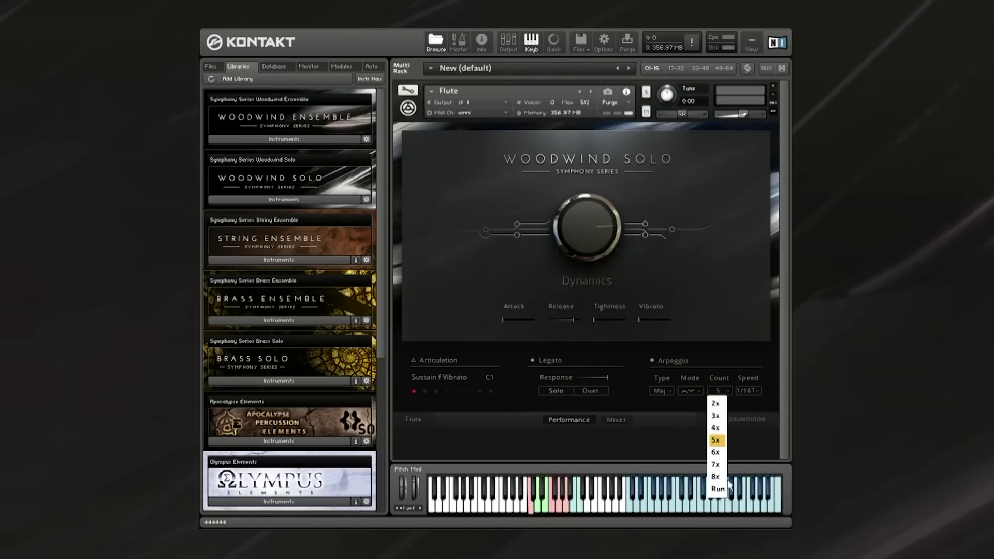
{"action": "left_click", "coordinate": [663, 392]}
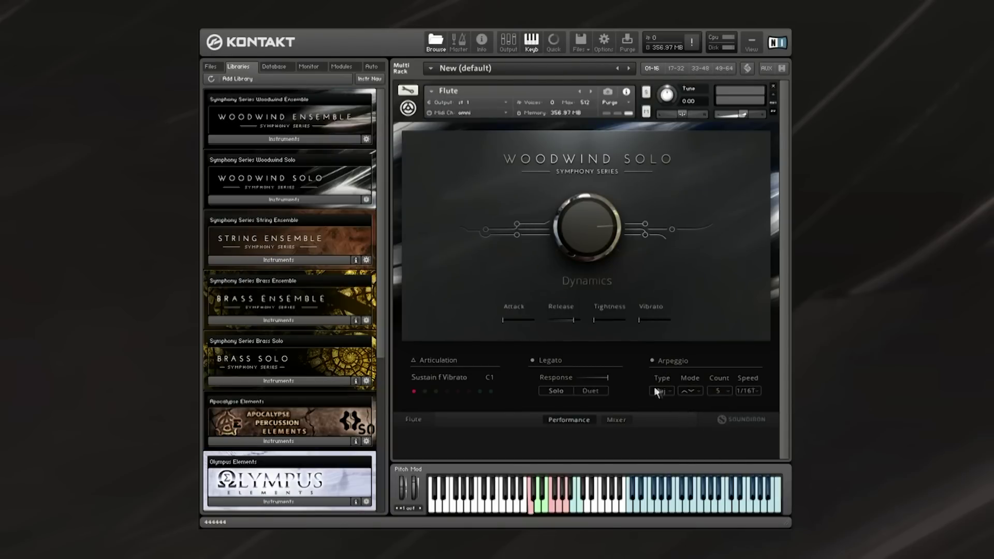
{"action": "left_click", "coordinate": [663, 392]}
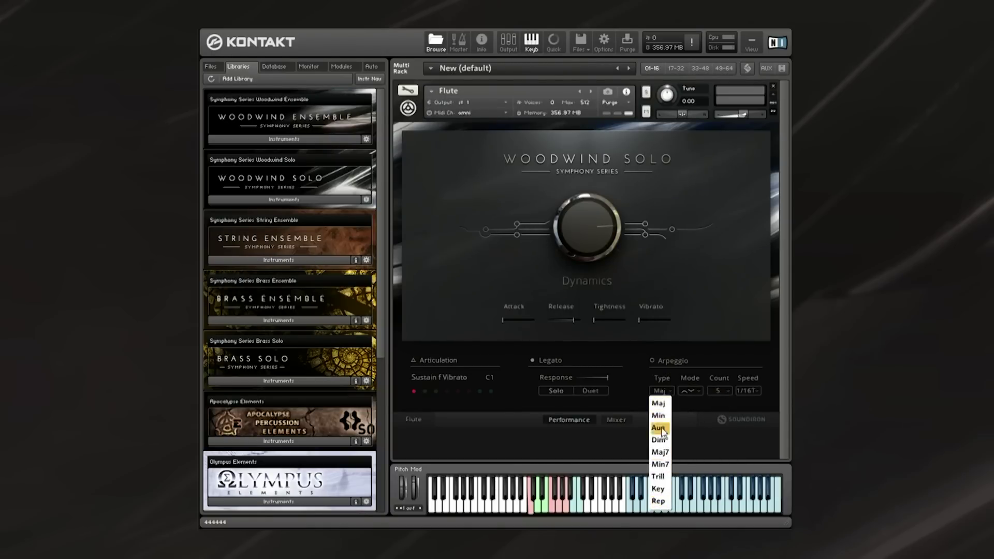
{"action": "left_click", "coordinate": [688, 414]}
{"action": "left_click", "coordinate": [690, 392]}
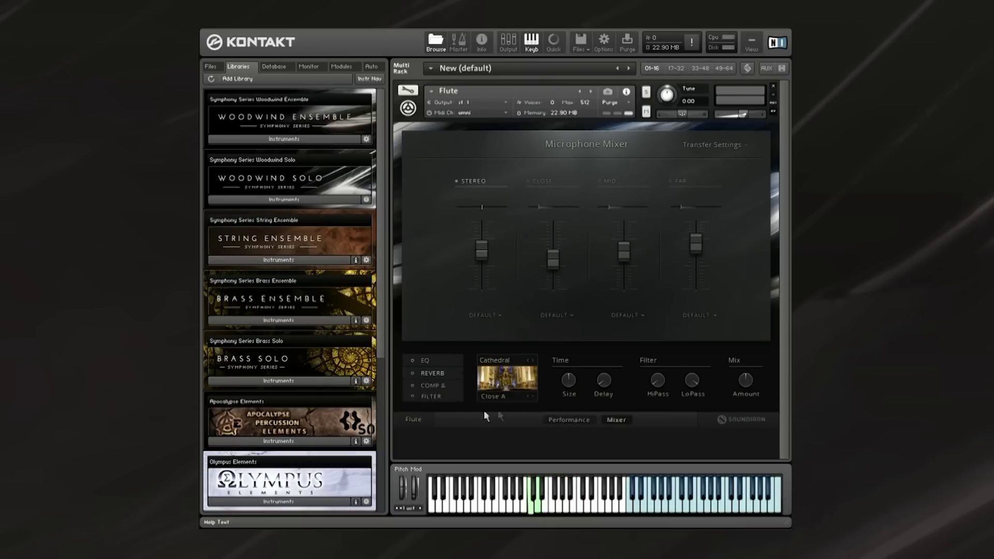
Return to Performance and open the Articulation Slot Setup for editing.
{"action": "left_click", "coordinate": [567, 419]}
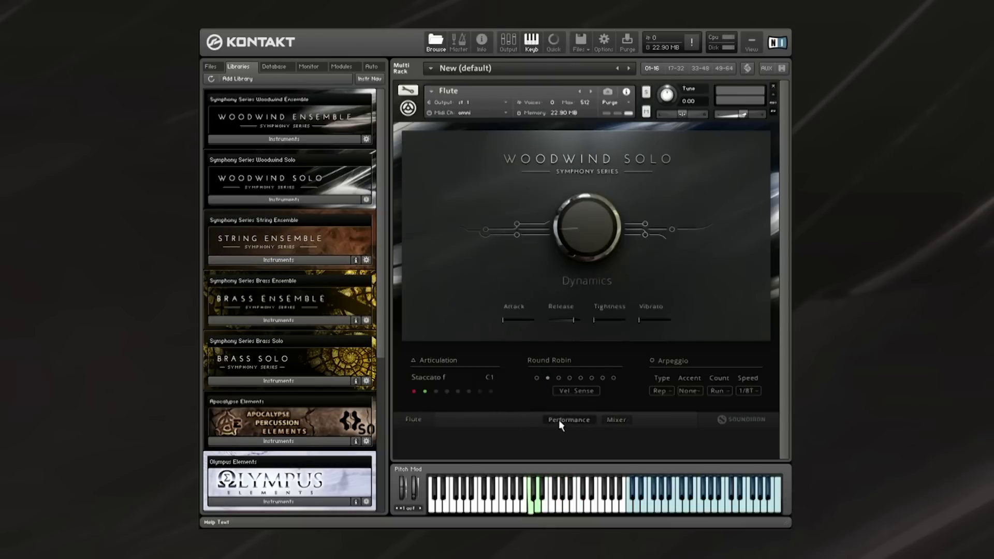
{"action": "left_click", "coordinate": [438, 360]}
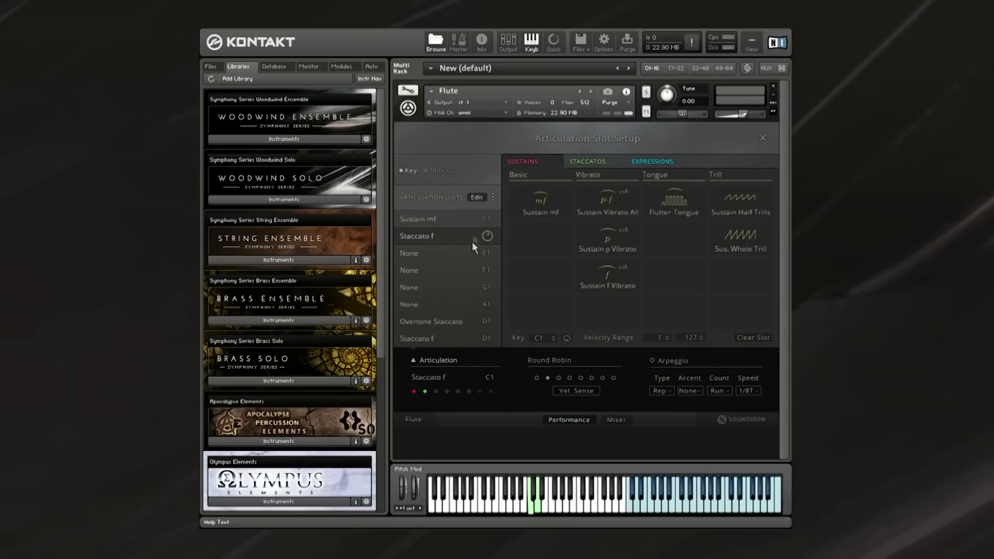
{"action": "left_click", "coordinate": [476, 198]}
{"action": "left_click", "coordinate": [477, 197]}
Inspect the empty E1 through A1 slots, ending on the Sustain mf slot.
{"action": "left_click", "coordinate": [421, 254]}
{"action": "left_click", "coordinate": [424, 272]}
{"action": "left_click", "coordinate": [424, 286]}
{"action": "left_click", "coordinate": [427, 308]}
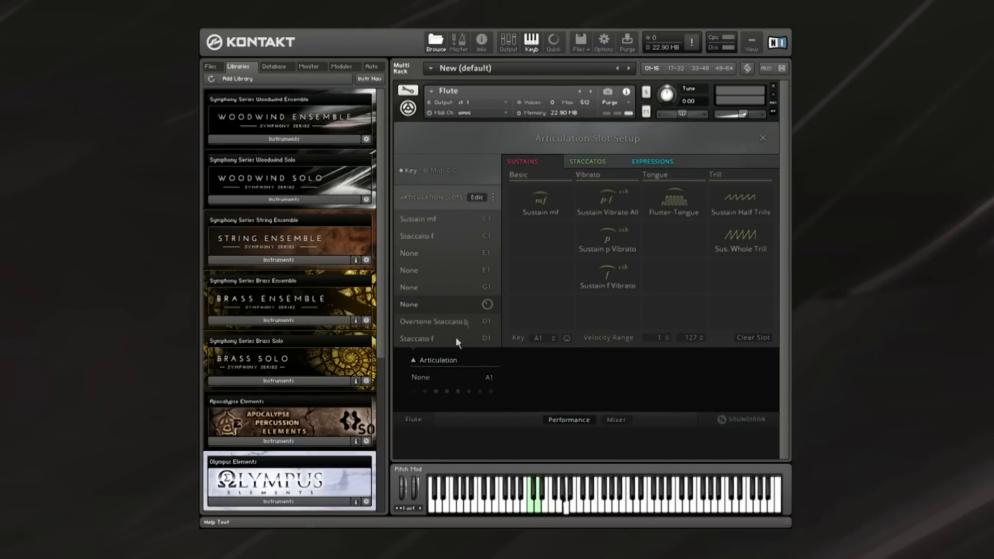
{"action": "left_click", "coordinate": [420, 219]}
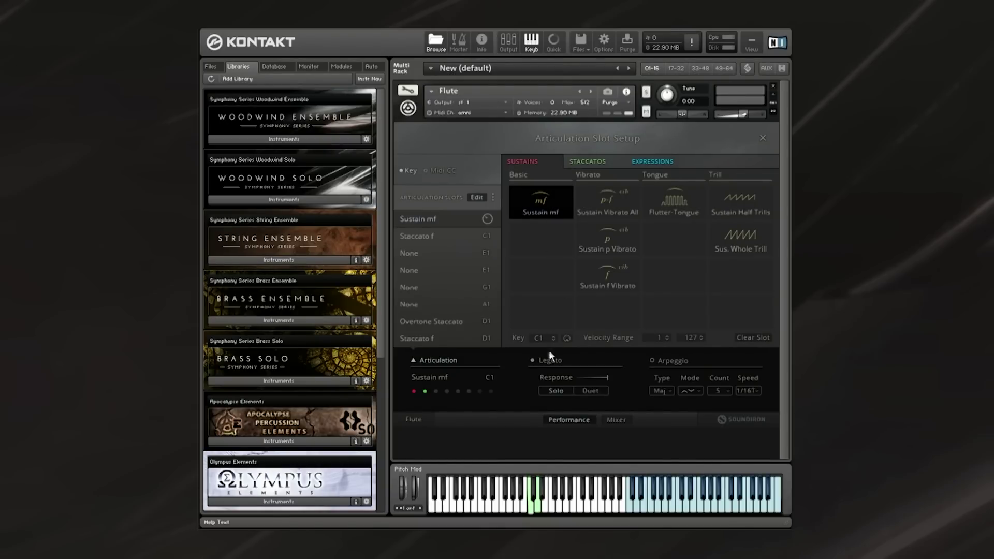
{"action": "mouse_move", "coordinate": [538, 338]}
{"action": "left_mouse_down"}
{"action": "mouse_move", "coordinate": [517, 318]}
{"action": "mouse_move", "coordinate": [532, 338]}
{"action": "left_mouse_up"}
{"action": "left_click", "coordinate": [424, 236]}
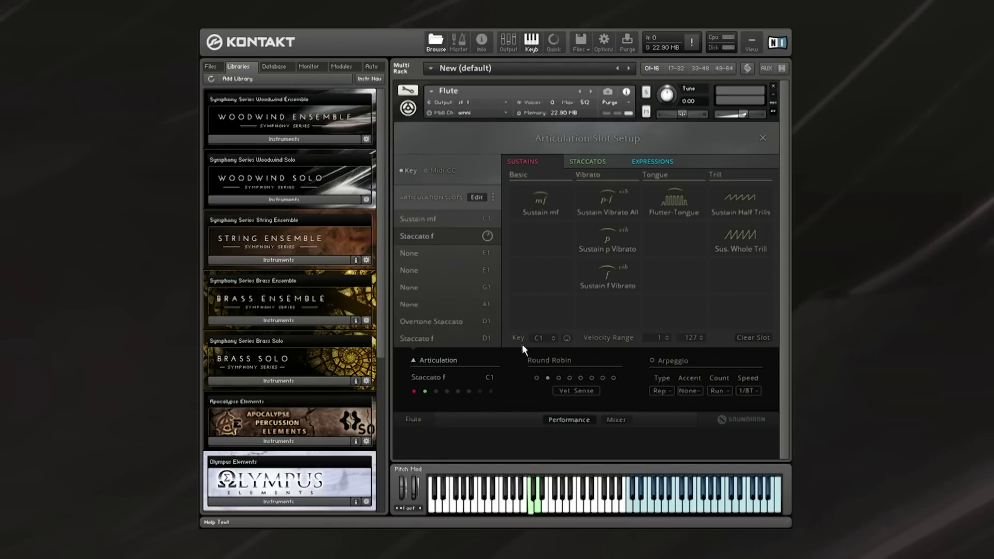
{"action": "left_click", "coordinate": [429, 219]}
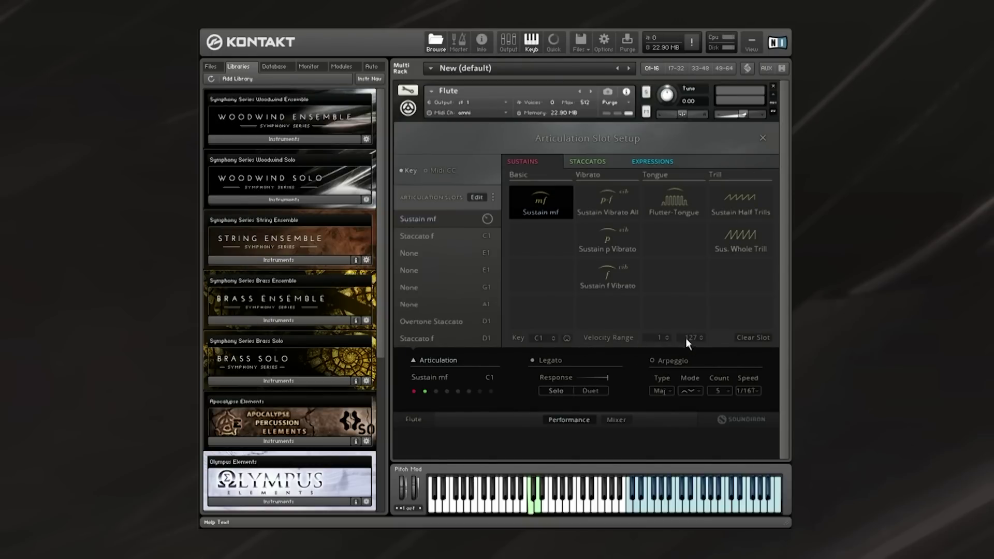
Lower the velocity range top to 71, then compare D1 Staccato f and Overtone Staccato slots.
{"action": "left_click_drag", "start_coordinate": [686, 336], "coordinate": [707, 441]}
{"action": "left_click", "coordinate": [432, 337]}
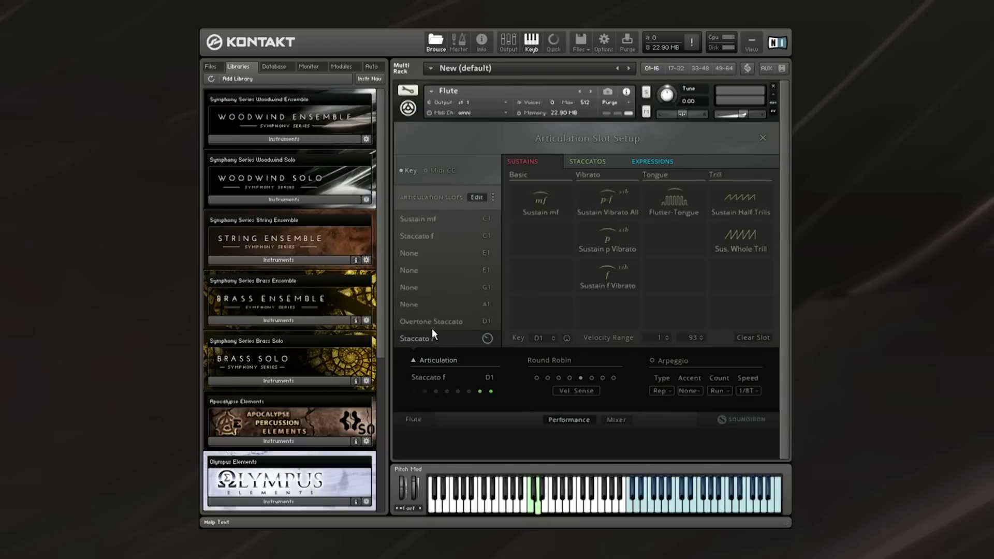
{"action": "left_click", "coordinate": [433, 319]}
{"action": "left_click", "coordinate": [451, 339]}
{"action": "left_click", "coordinate": [441, 323]}
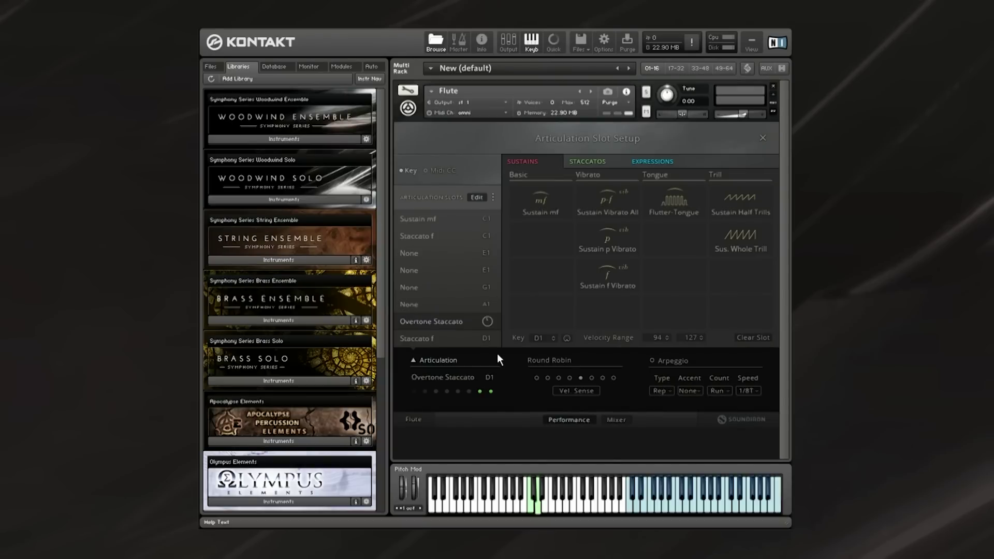
Switch articulations to MIDI CC control, setting Staccato f's range 17–32 and adjusting Sustain mf's CC.
{"action": "left_click", "coordinate": [443, 178]}
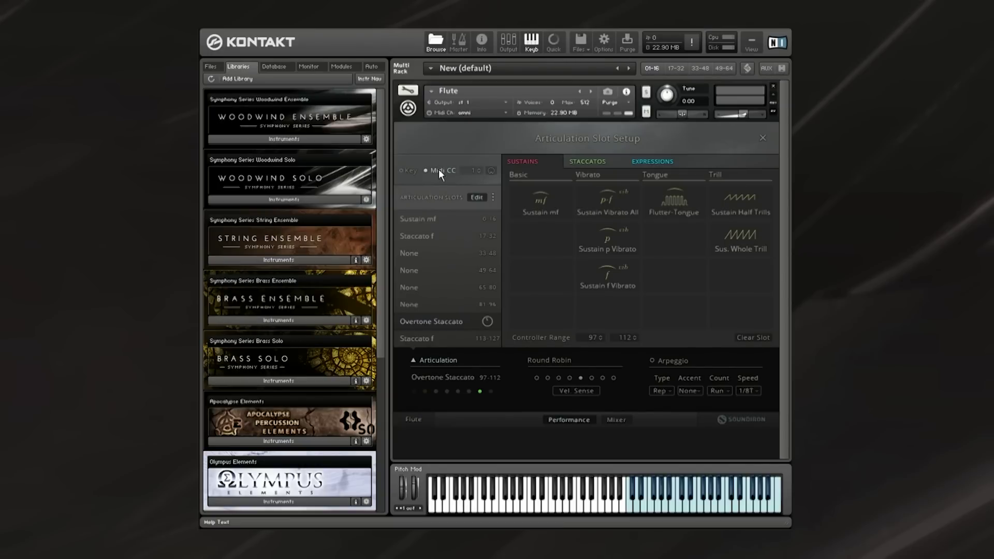
{"action": "left_click", "coordinate": [421, 236]}
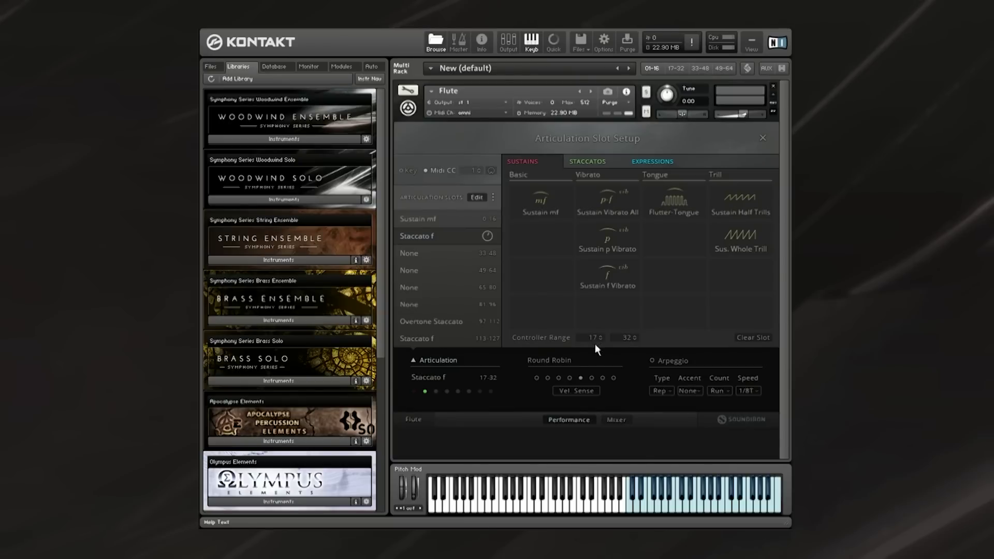
{"action": "left_click_drag", "start_coordinate": [630, 337], "coordinate": [624, 295]}
{"action": "left_click", "coordinate": [427, 219]}
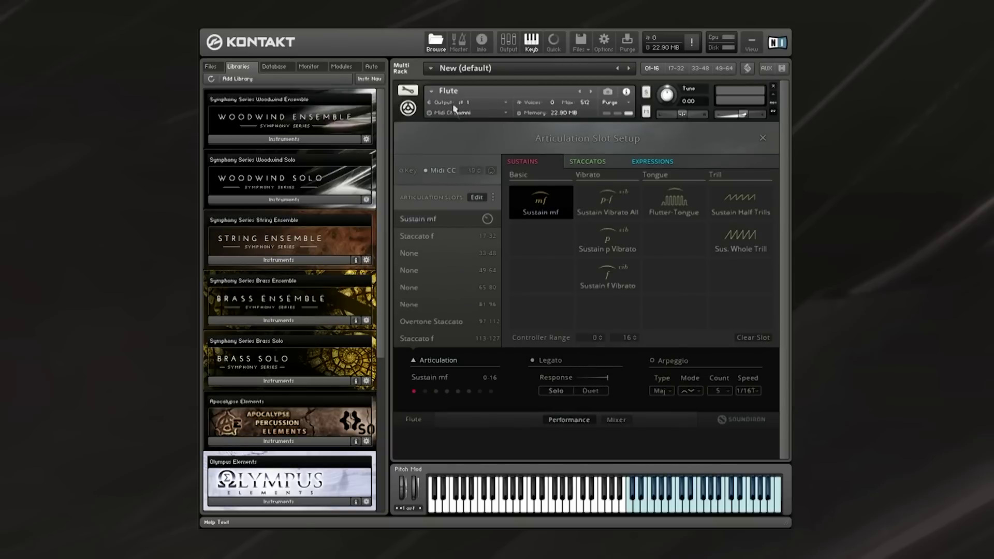
{"action": "left_click_drag", "start_coordinate": [473, 171], "coordinate": [479, 182]}
{"action": "left_click", "coordinate": [429, 236]}
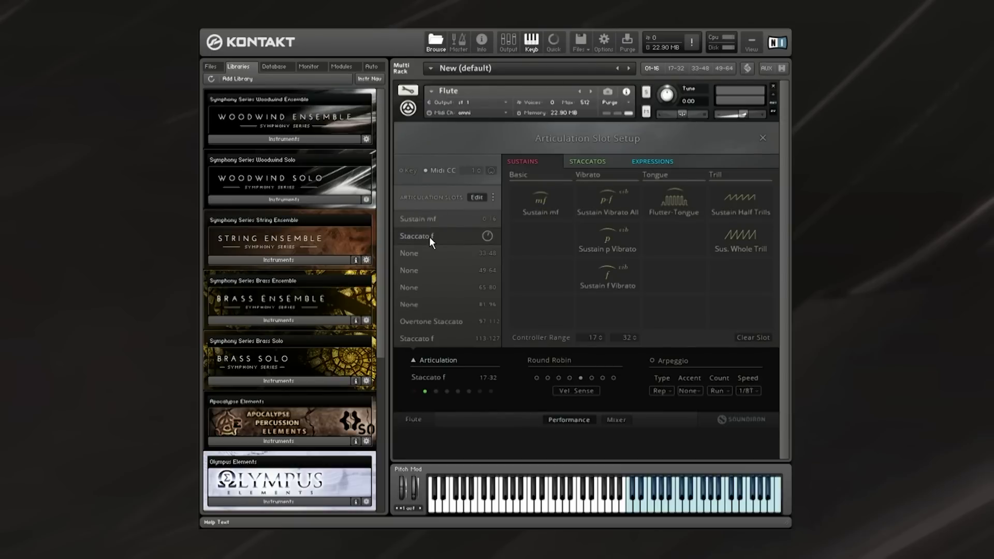
Switch back to keyswitches and compare D1 Staccato f (1–93) with Overtone Staccato (94–127).
{"action": "left_click", "coordinate": [406, 172]}
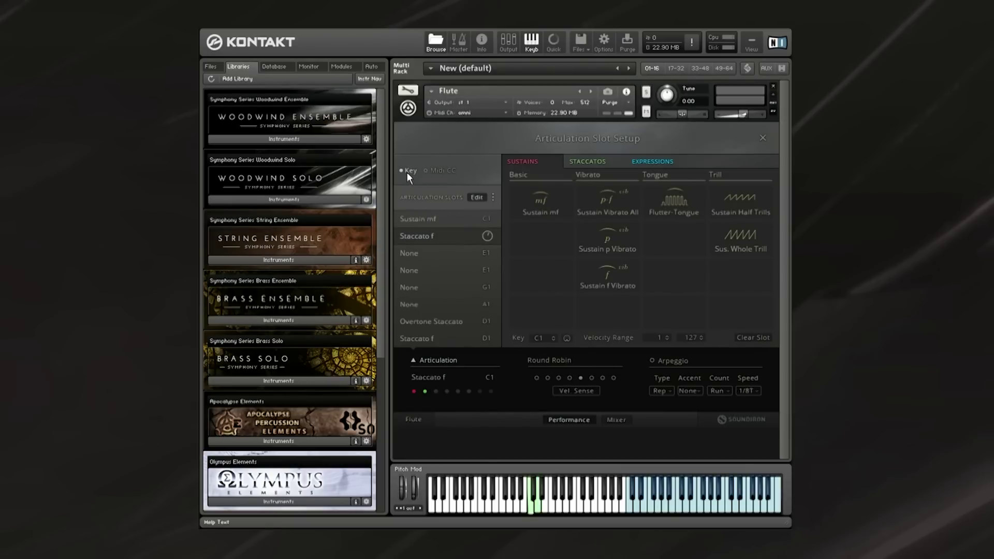
{"action": "left_click", "coordinate": [430, 338]}
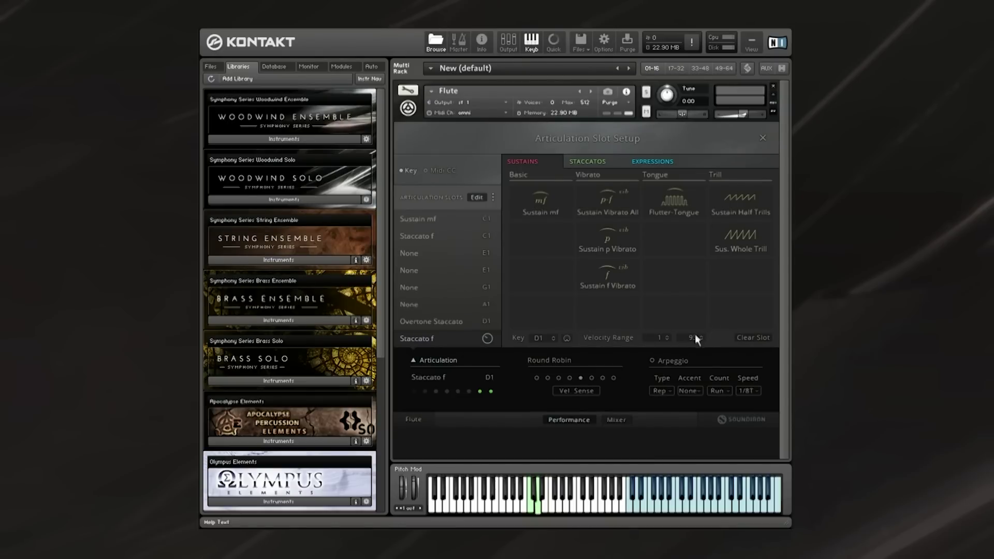
{"action": "left_click", "coordinate": [433, 321]}
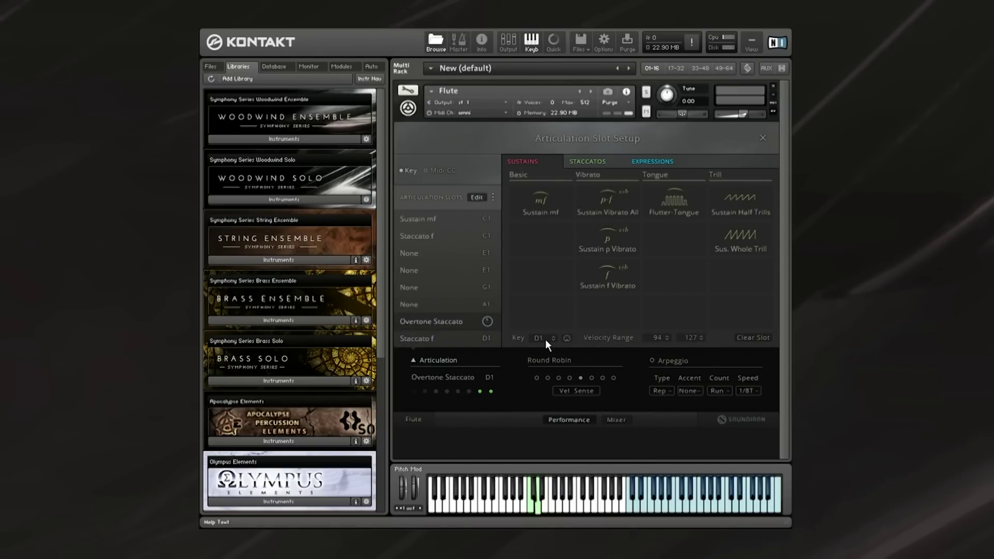
{"action": "left_click", "coordinate": [466, 340]}
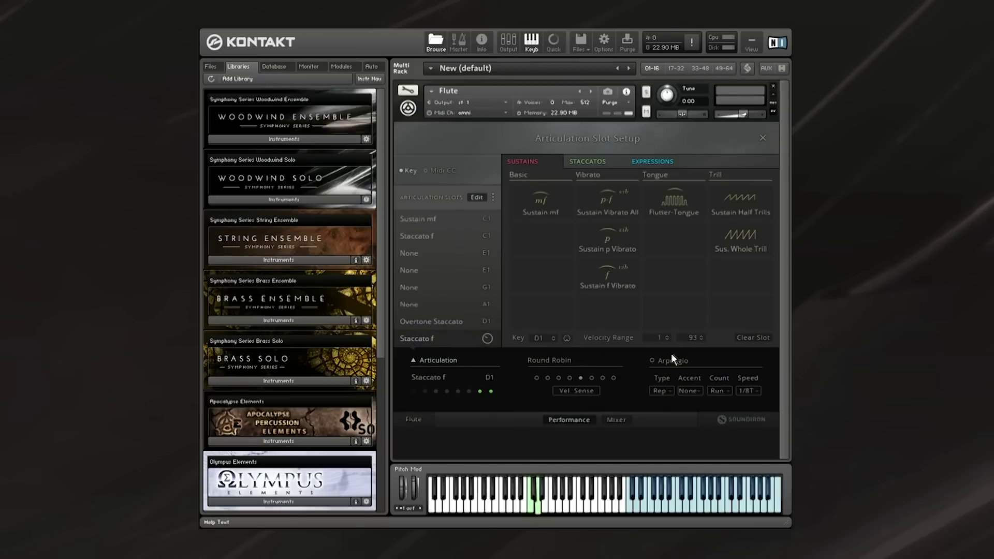
{"action": "left_click", "coordinate": [443, 321]}
Activate Overtone Staccato, then Staccato f, ending on Sustain mf on C1 (velocities 1–127).
{"action": "left_click", "coordinate": [439, 320]}
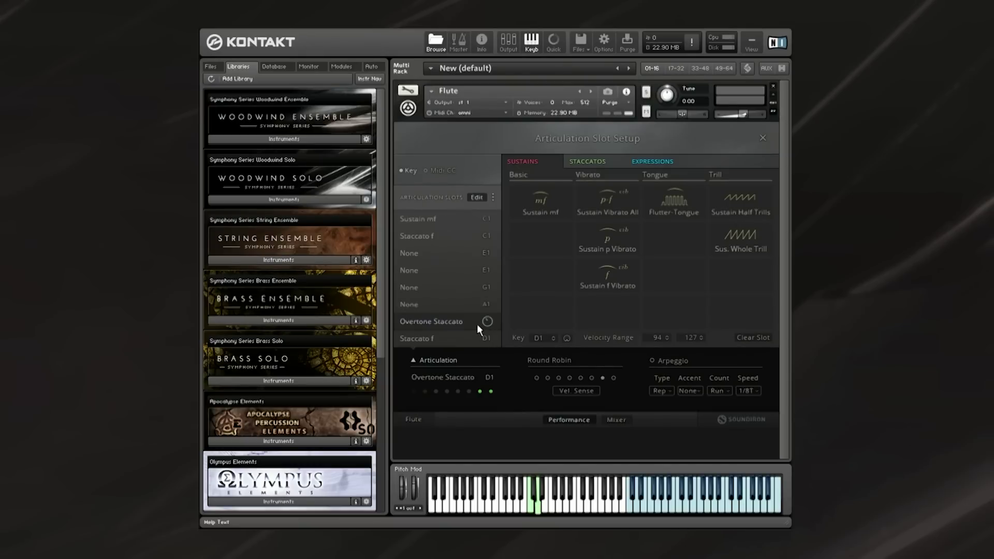
{"action": "left_click", "coordinate": [414, 234]}
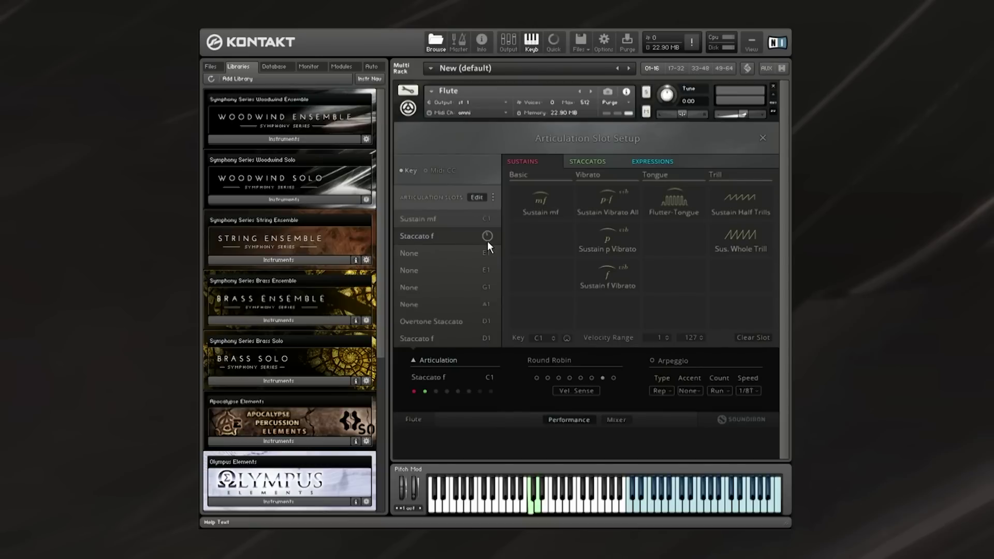
{"action": "left_click", "coordinate": [425, 218]}
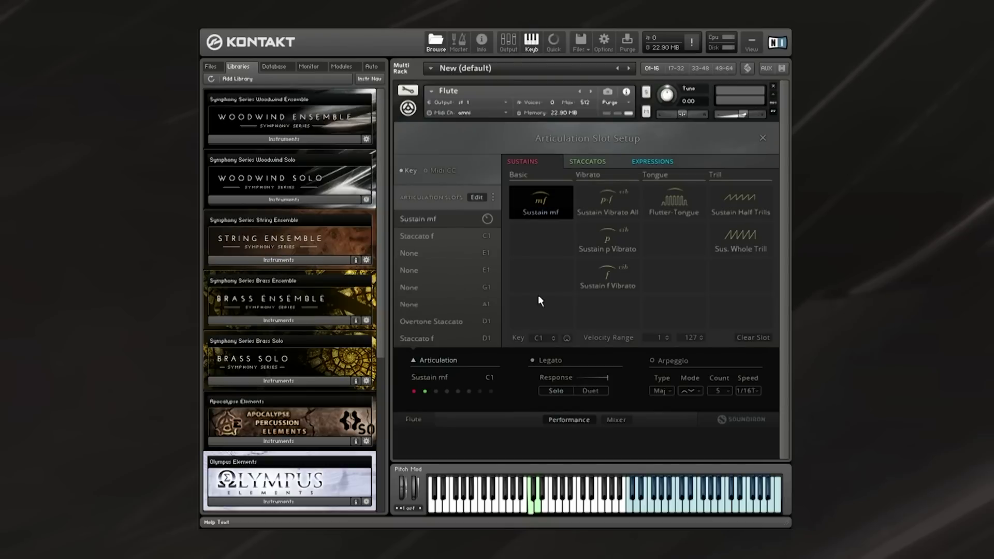
Browse the STACCATOS articulation category, then the EXPRESSIONS category.
{"action": "left_click", "coordinate": [590, 162]}
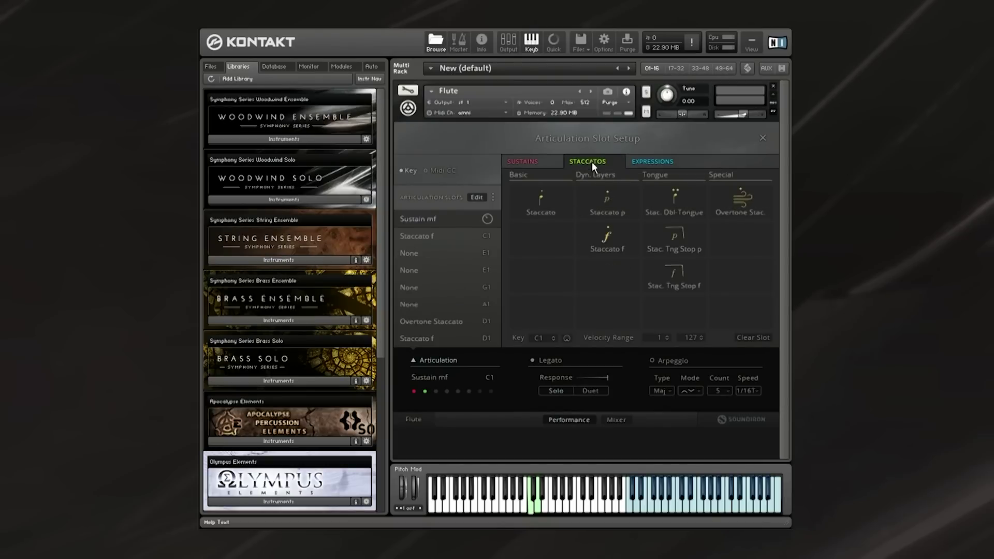
{"action": "left_click", "coordinate": [657, 162]}
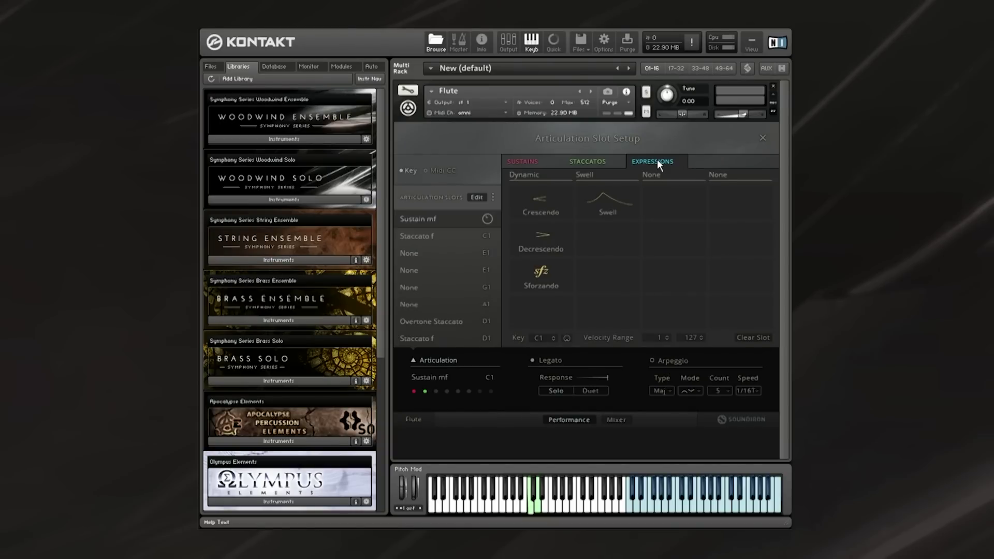
Close the Articulation Slot Setup panel, keeping Sustain mf on C1 active.
{"action": "left_click", "coordinate": [439, 360]}
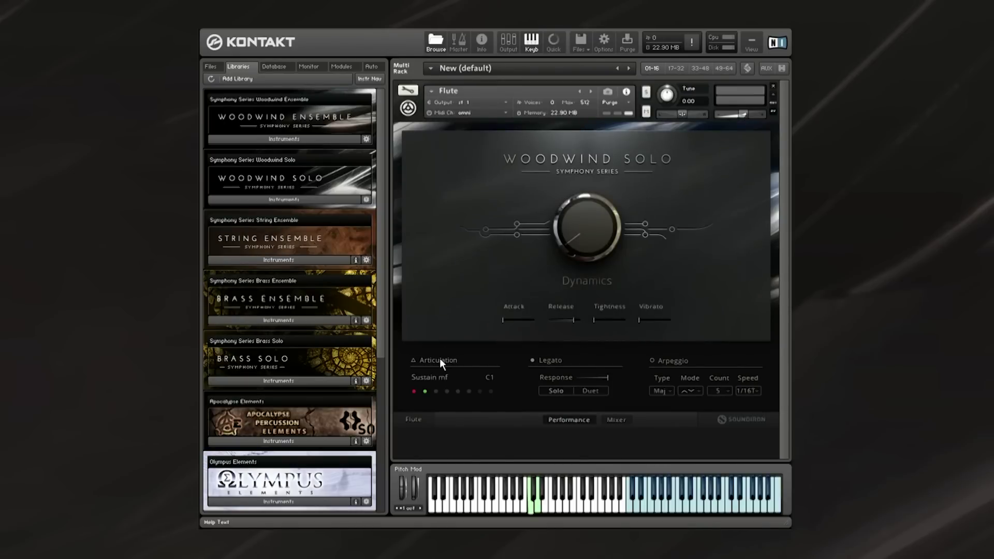